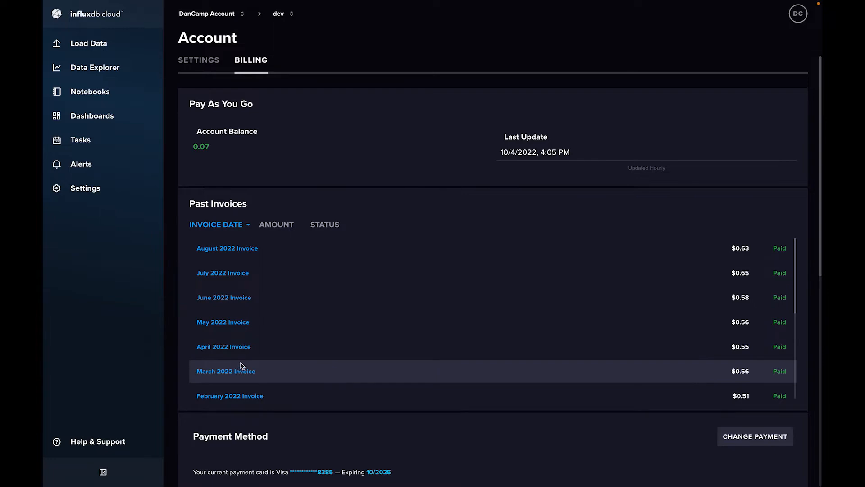
Review the dev organization's members, usage and settings pages
click(287, 14)
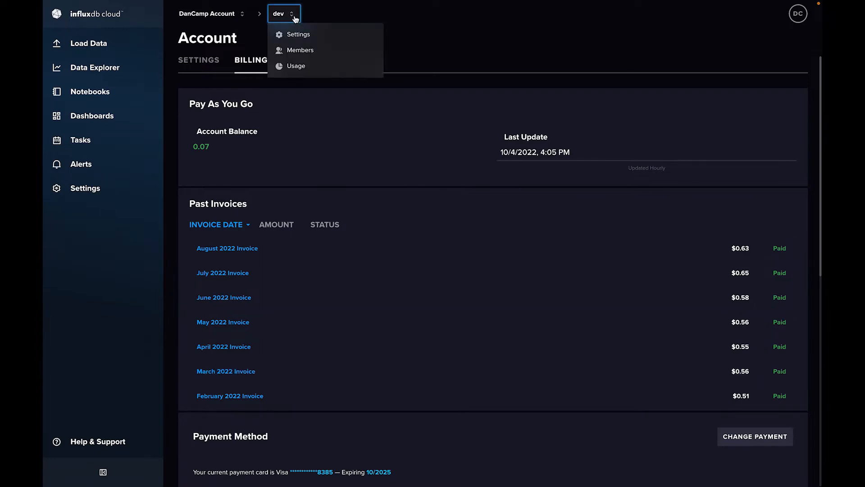
click(310, 54)
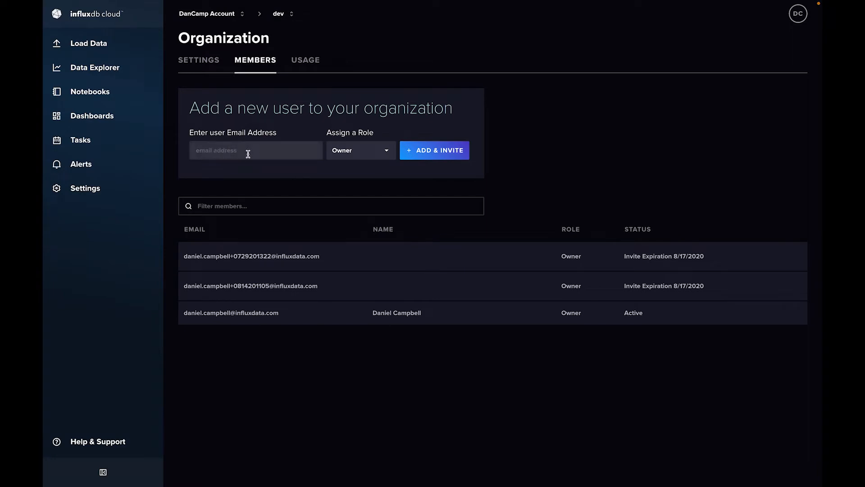
click(311, 66)
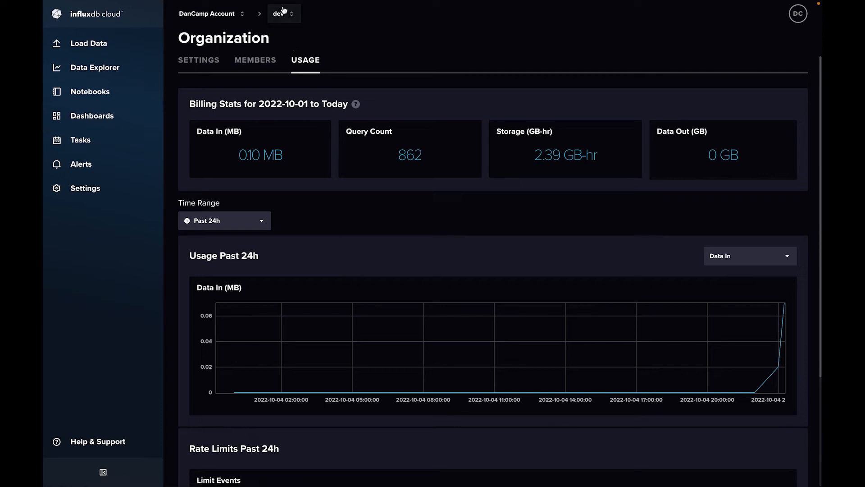
click(212, 62)
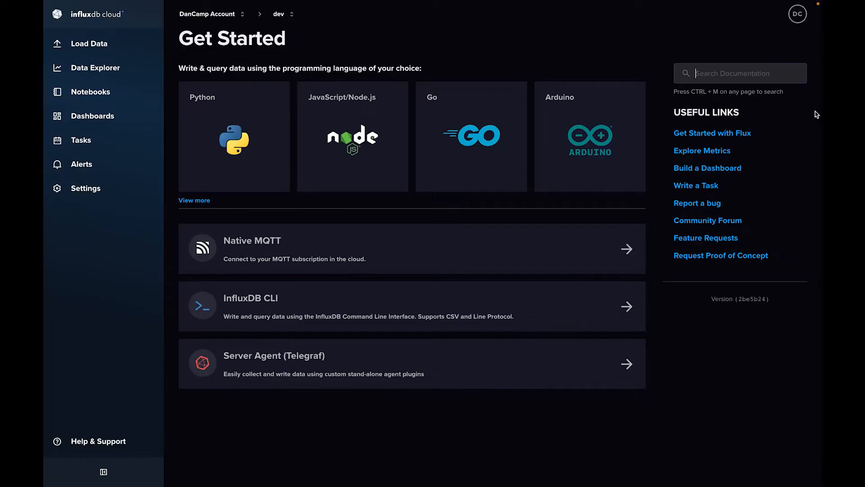
Open the list of API tokens and view the token types that can be generated
click(604, 73)
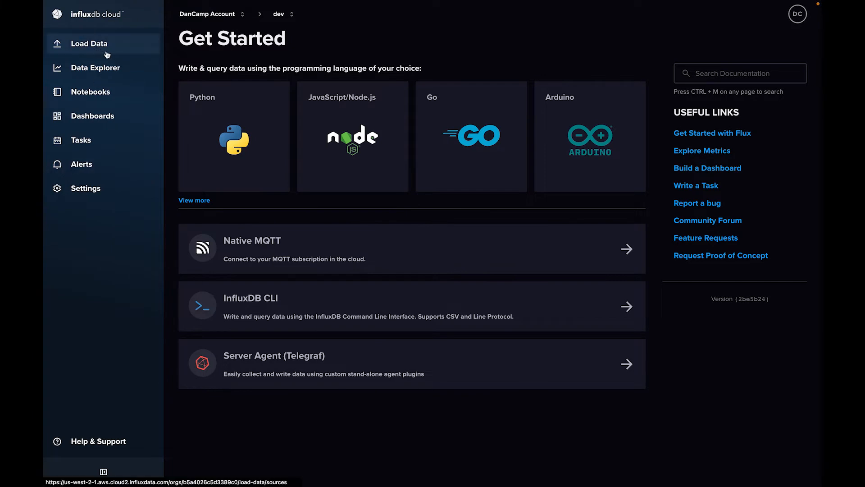
click(127, 126)
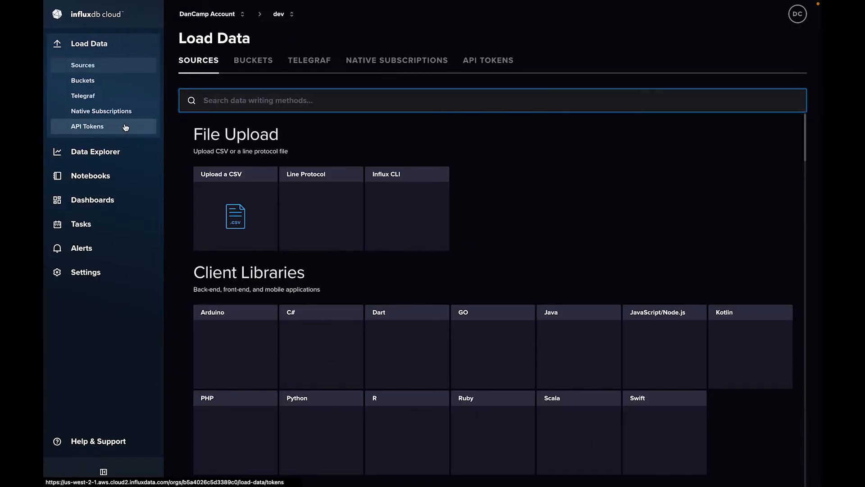
click(126, 128)
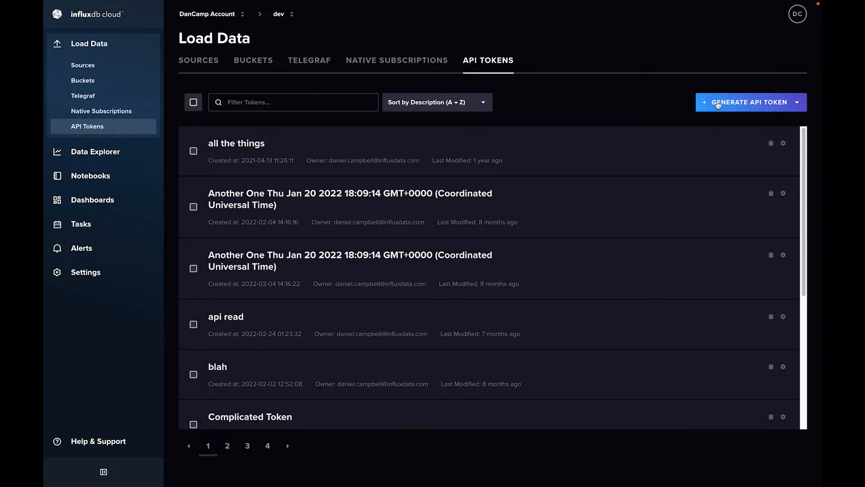
click(718, 104)
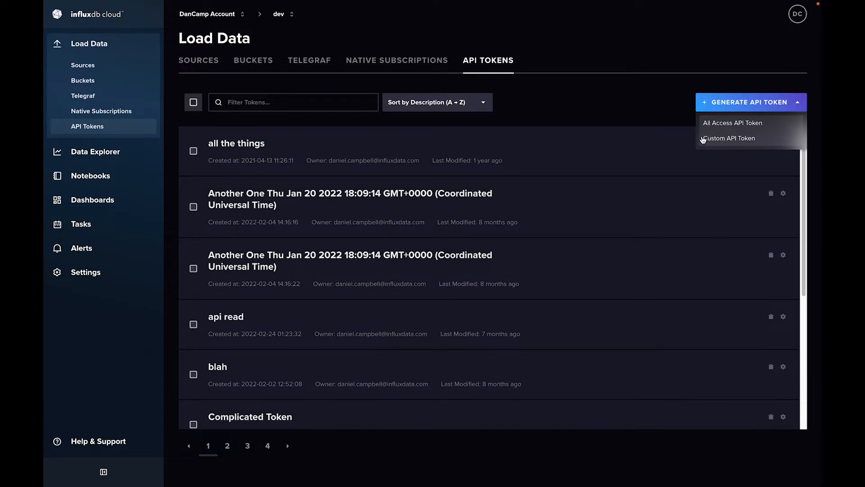
click(715, 106)
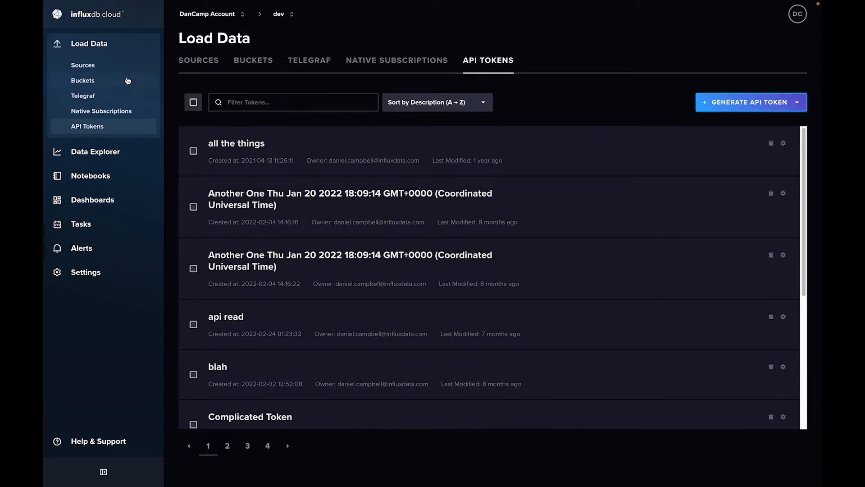
Open the Data Explorer with the navigation collapsed and choose System Metrics as the query's bucket
click(134, 153)
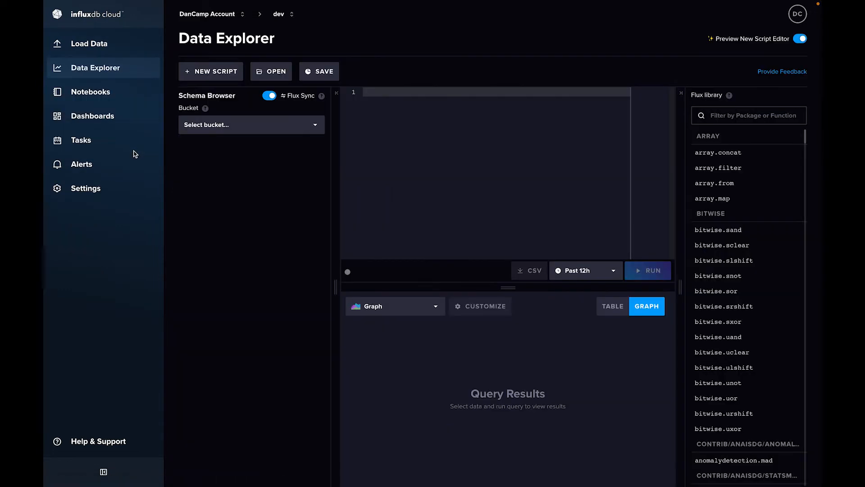
click(138, 472)
click(180, 125)
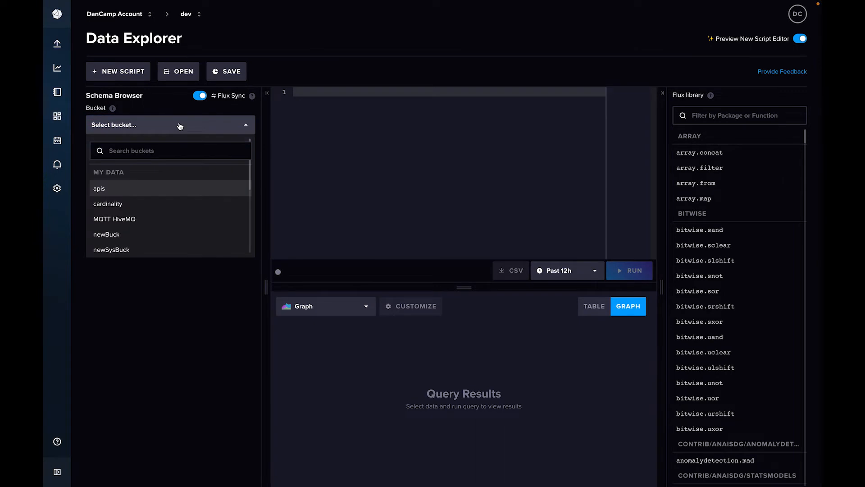
scroll(156, 233, down, 5)
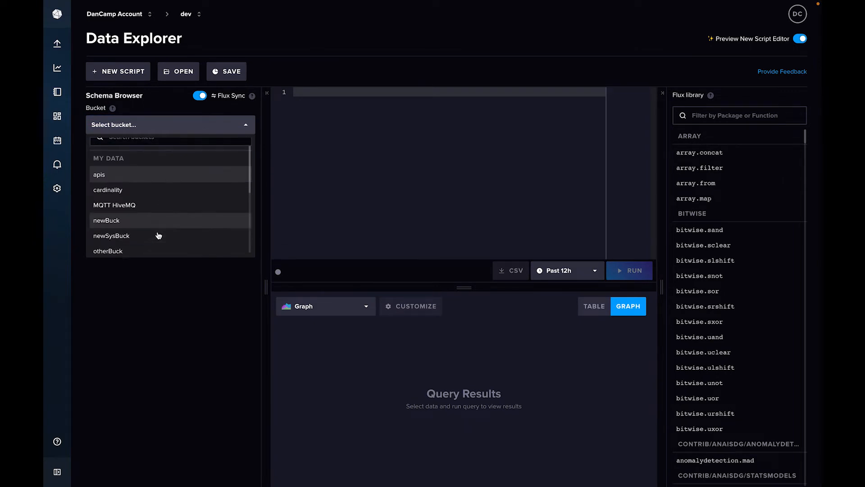
click(110, 194)
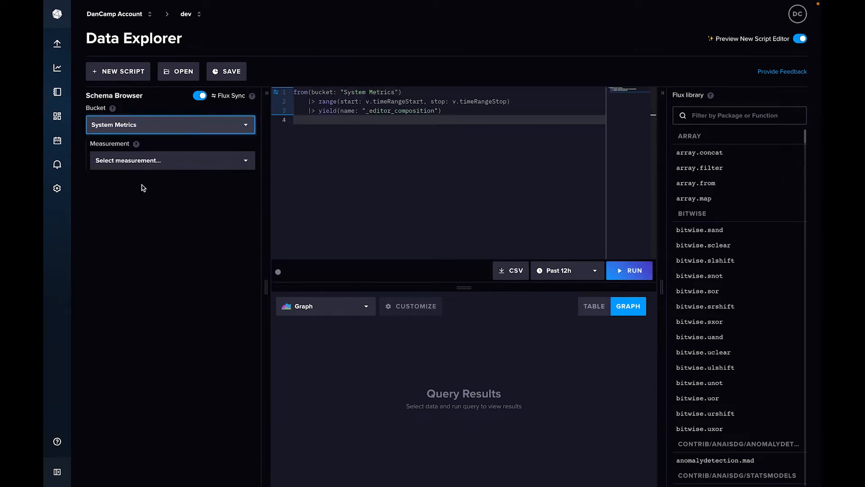
Filter the query to the system measurement's uptime field and run it, showing the results as a table
click(156, 163)
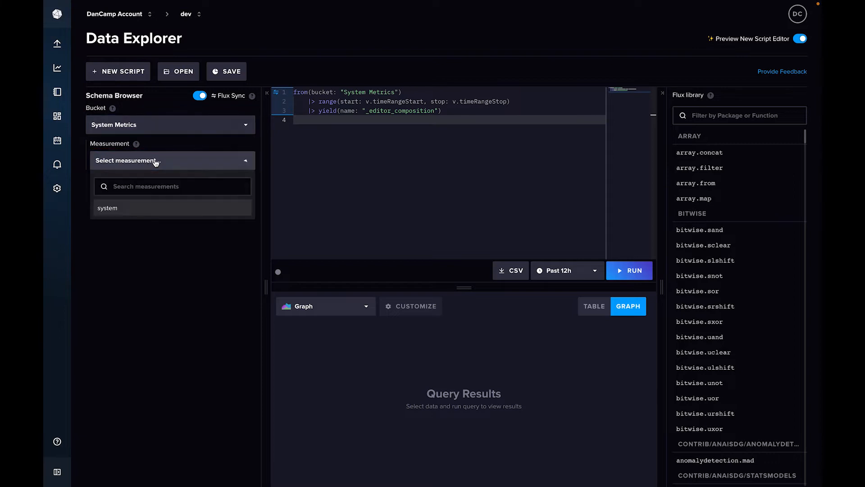
click(121, 209)
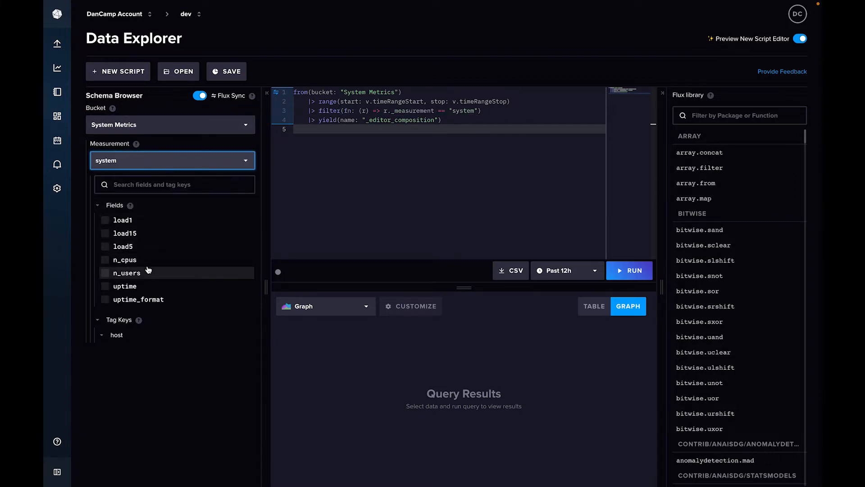
click(108, 289)
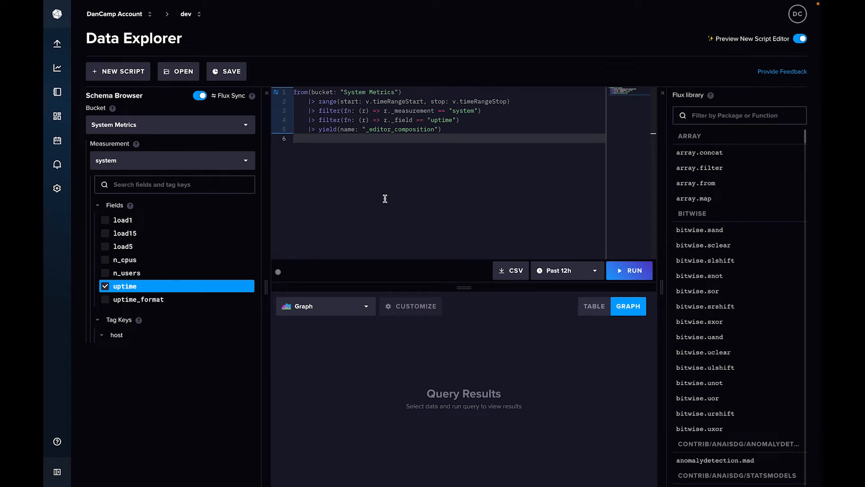
click(624, 271)
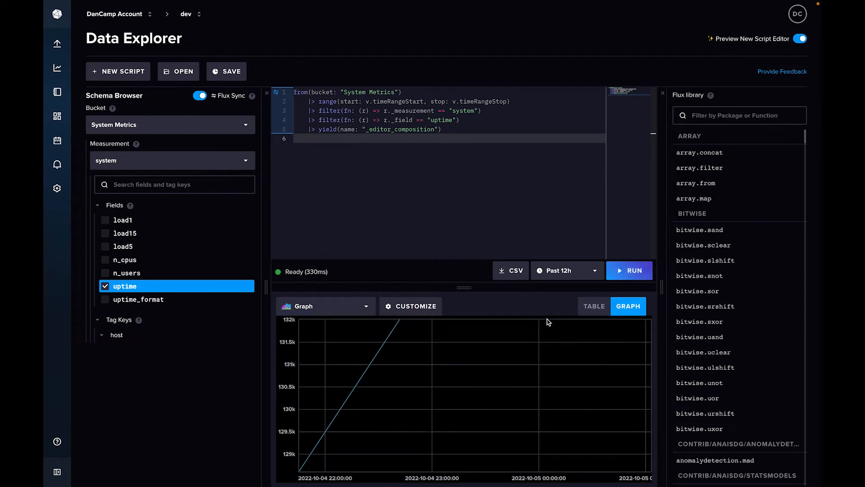
click(601, 311)
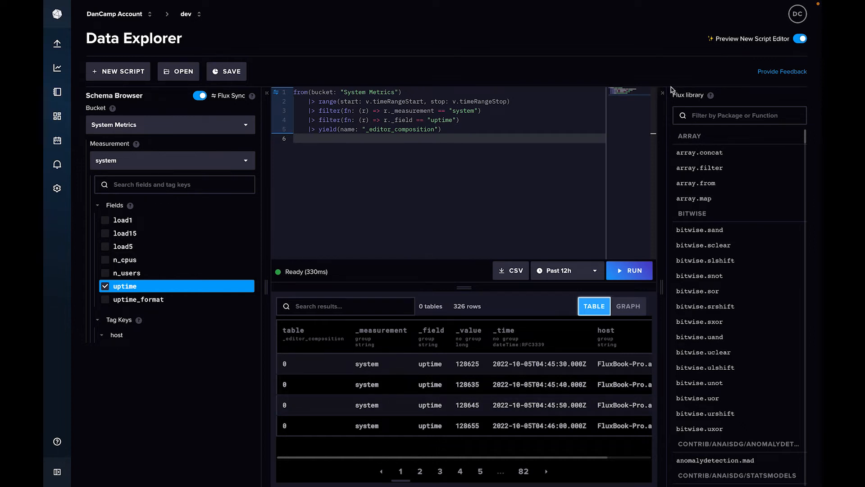
Insert the alerta.endpoint function from the Flux library into the script, and check the script's save options without saving
mouse_move(685, 159)
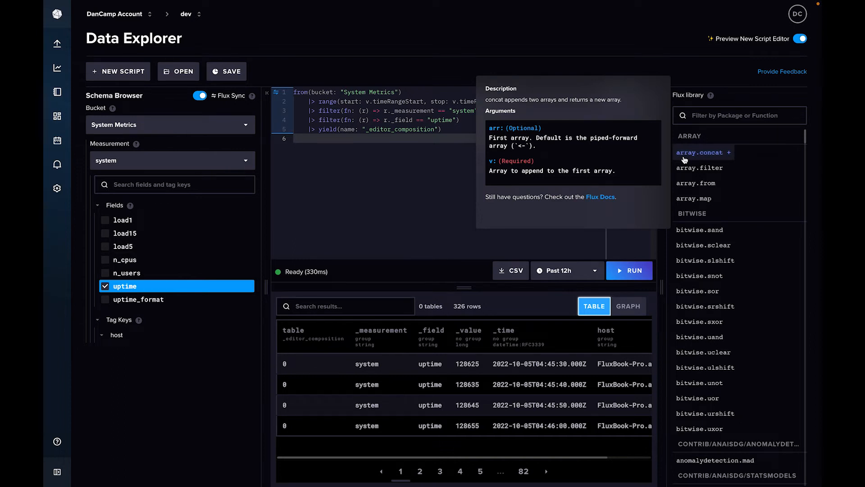
scroll(720, 259, down, 10)
scroll(721, 258, up, 3)
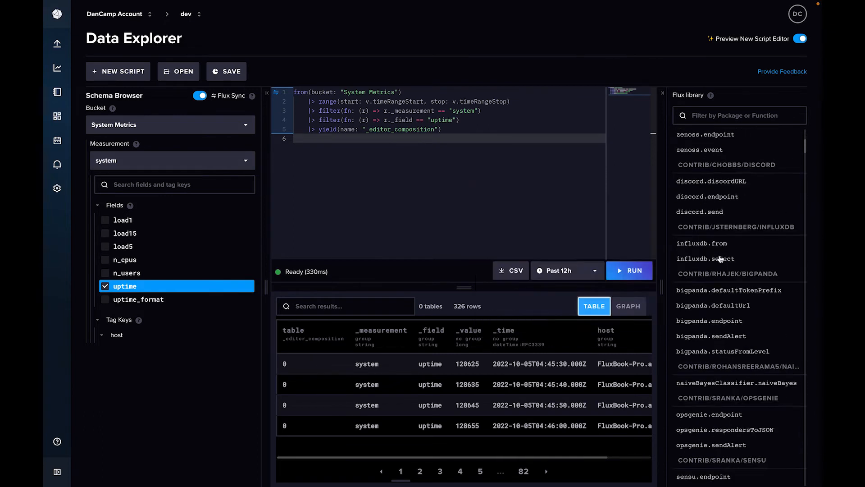
mouse_move(704, 283)
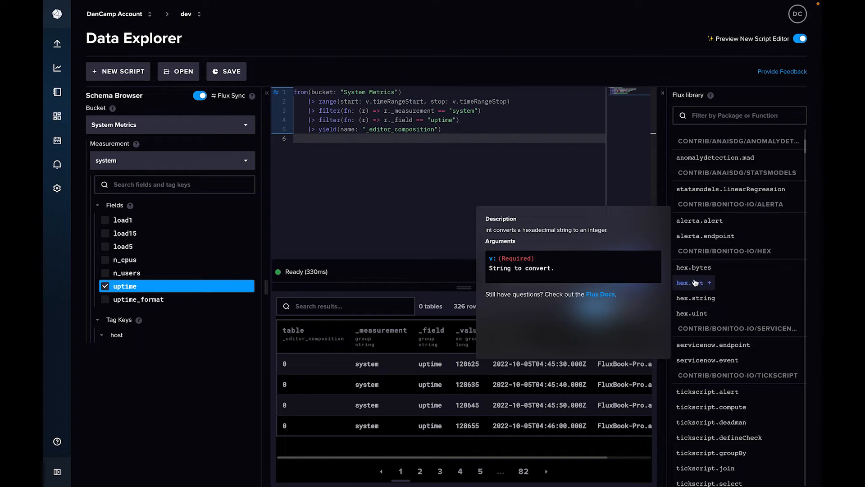
scroll(699, 283, up, 1)
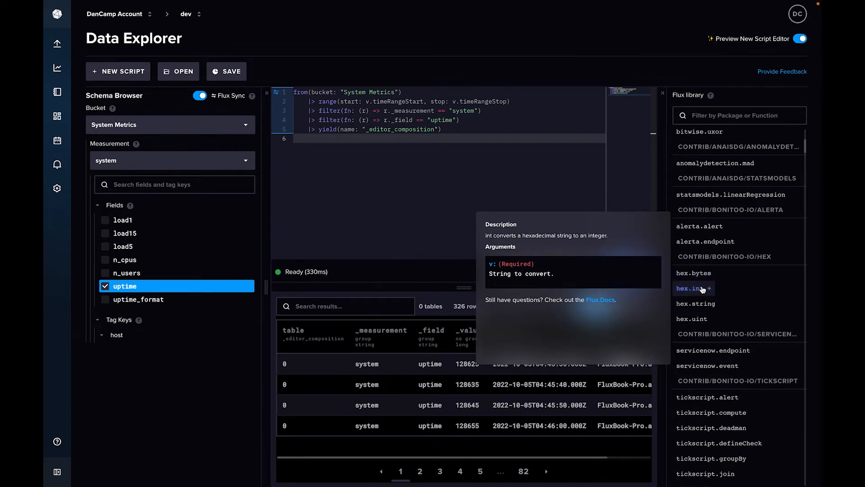
scroll(703, 289, down, 6)
scroll(709, 280, up, 6)
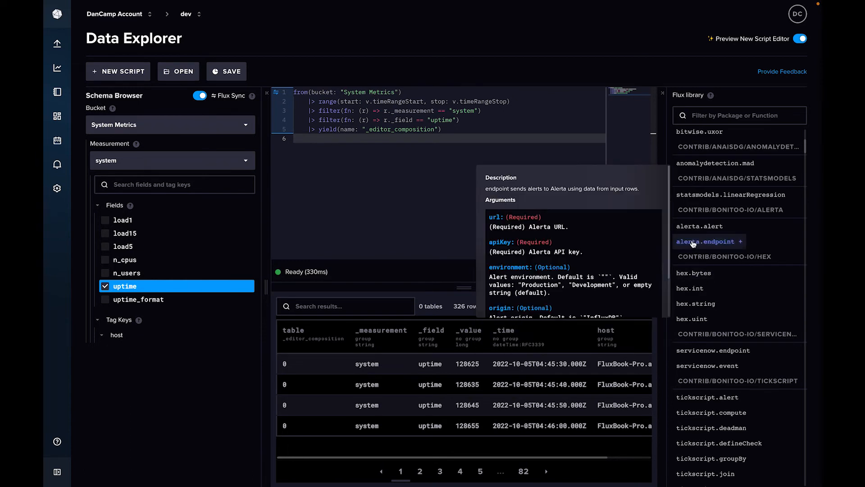
click(697, 242)
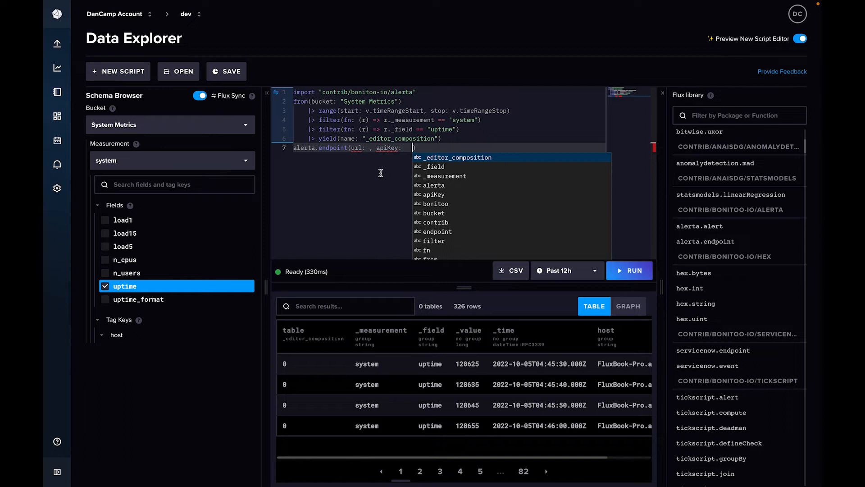
click(218, 76)
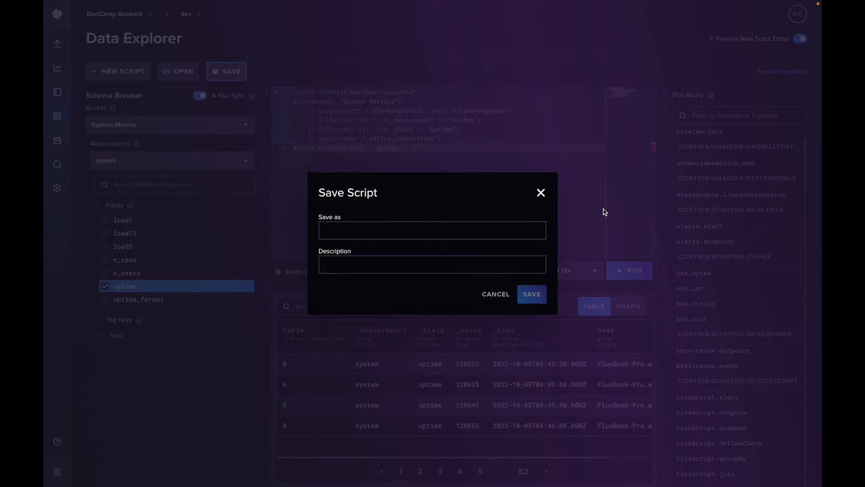
click(541, 193)
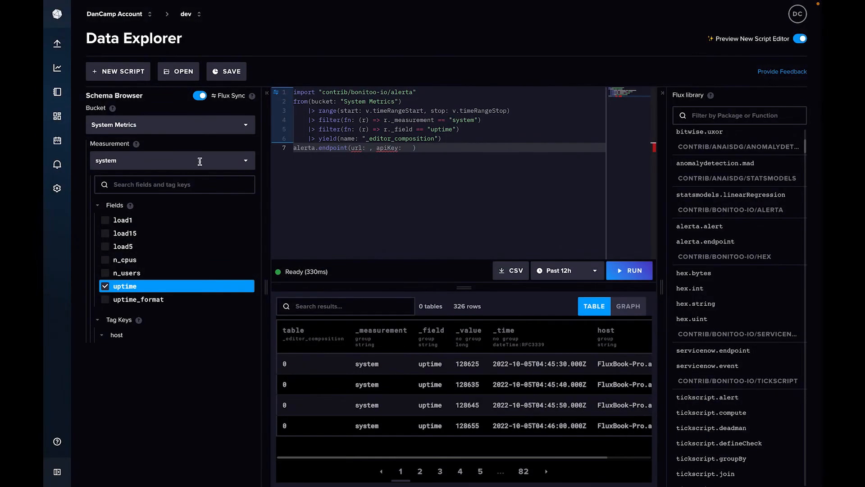
Open the Cardinality Explorer dashboard to view its cardinality charts and tables
click(61, 118)
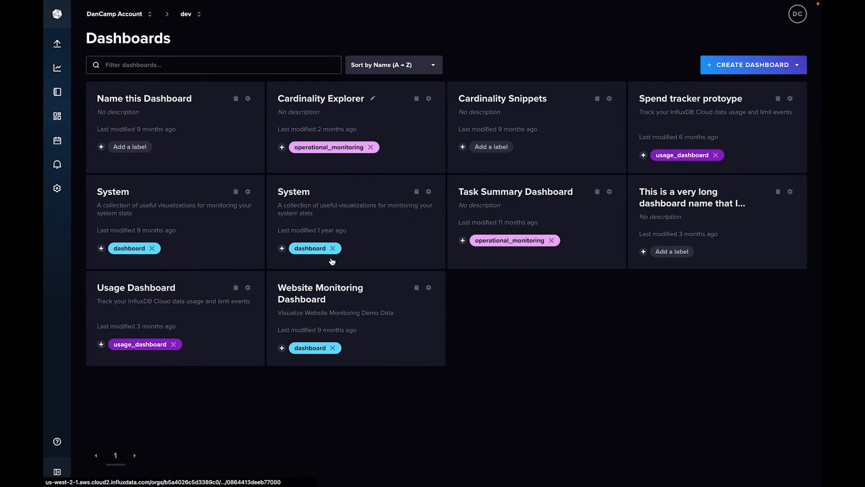
click(332, 261)
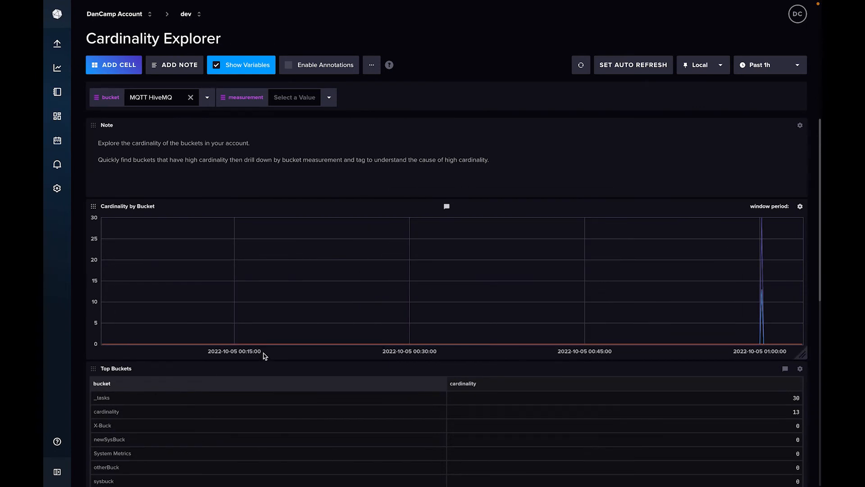
click(61, 148)
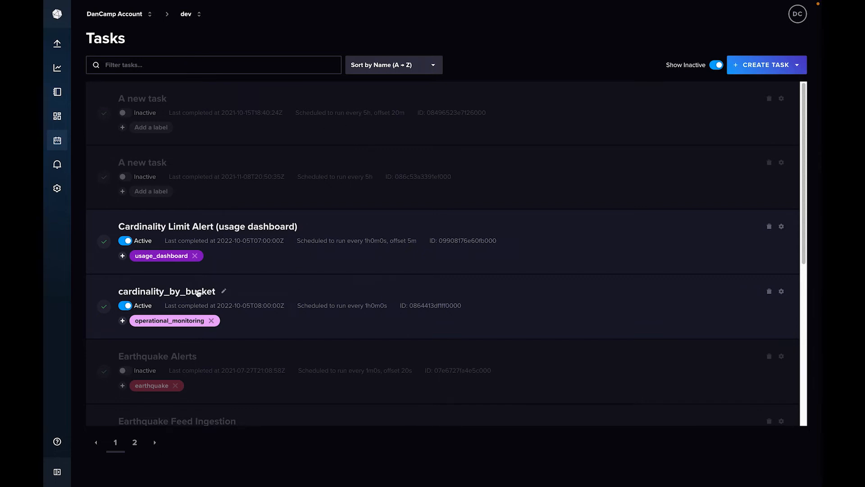
click(183, 291)
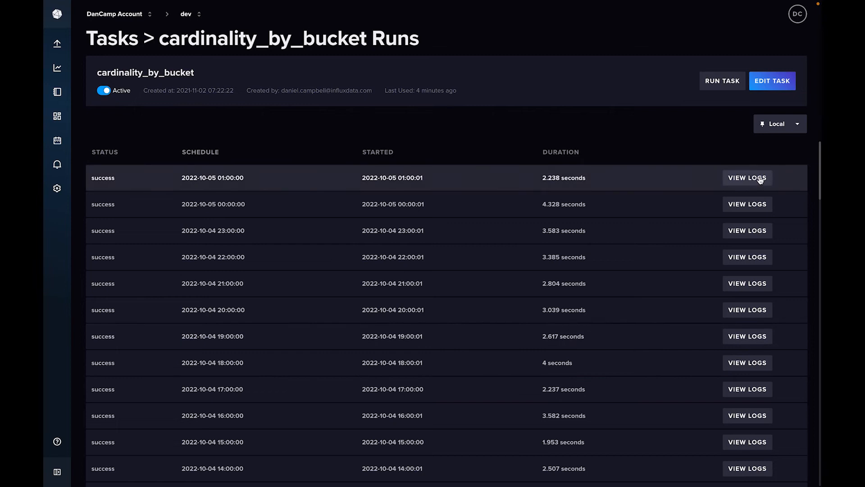
click(748, 178)
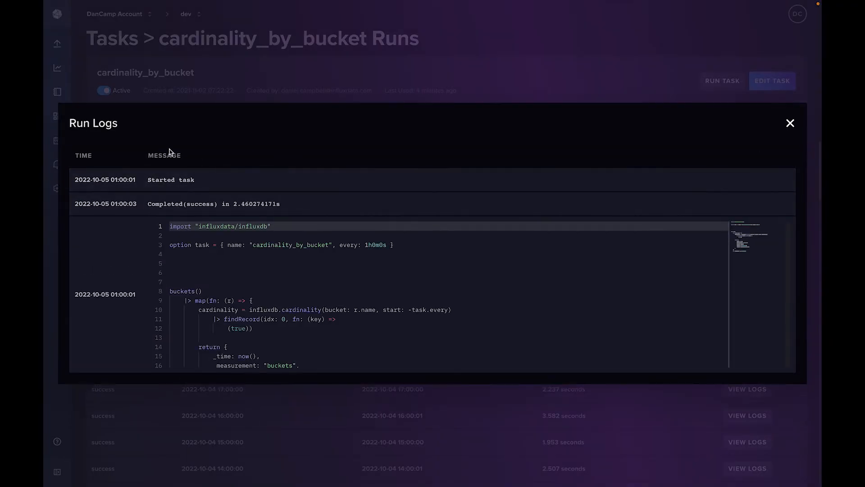
drag(147, 181, 194, 180)
drag(144, 204, 287, 212)
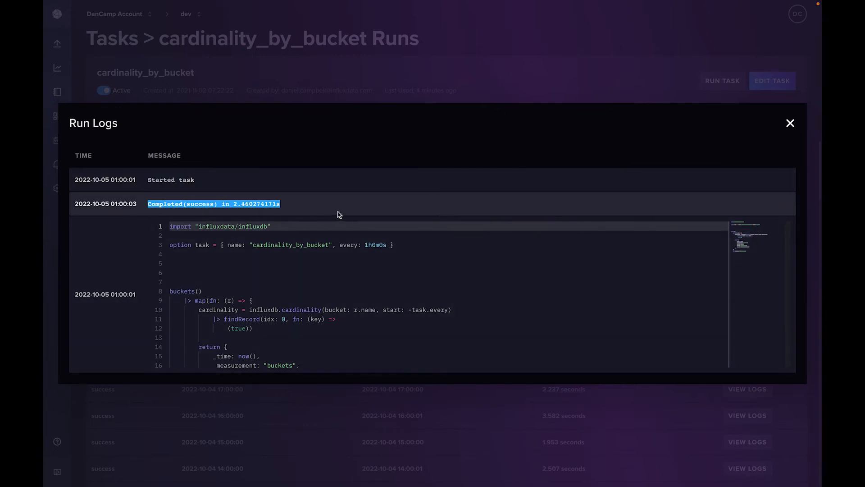
click(311, 210)
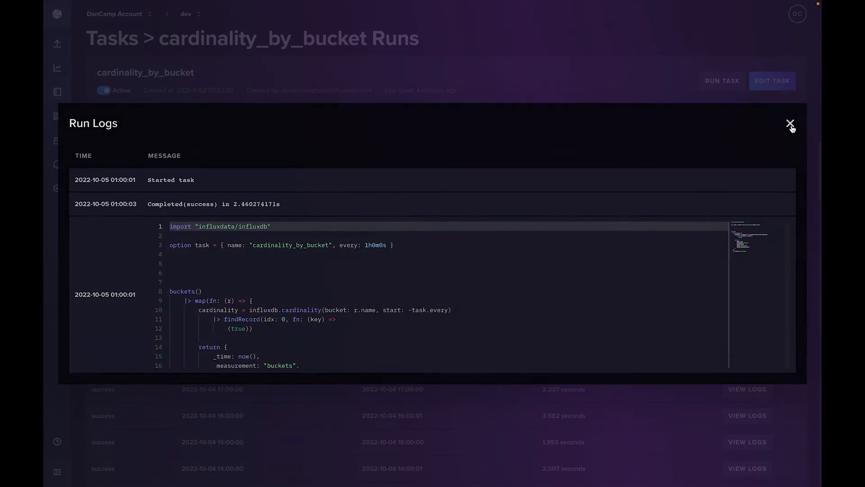
click(790, 123)
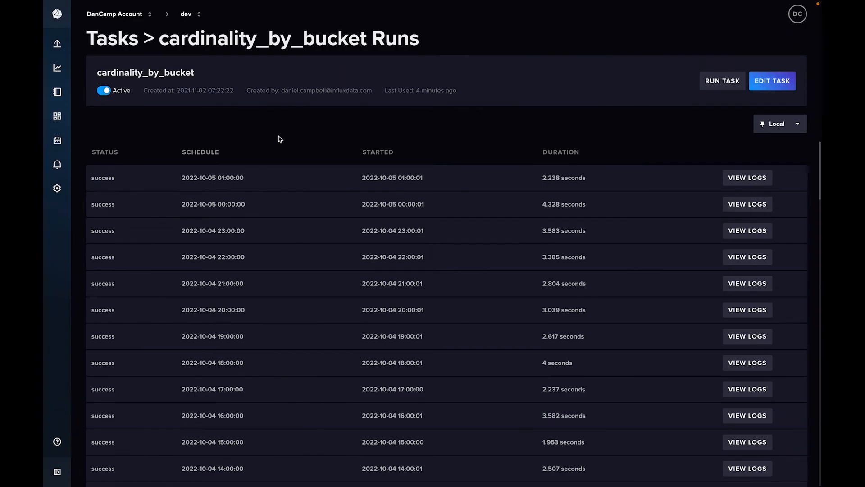